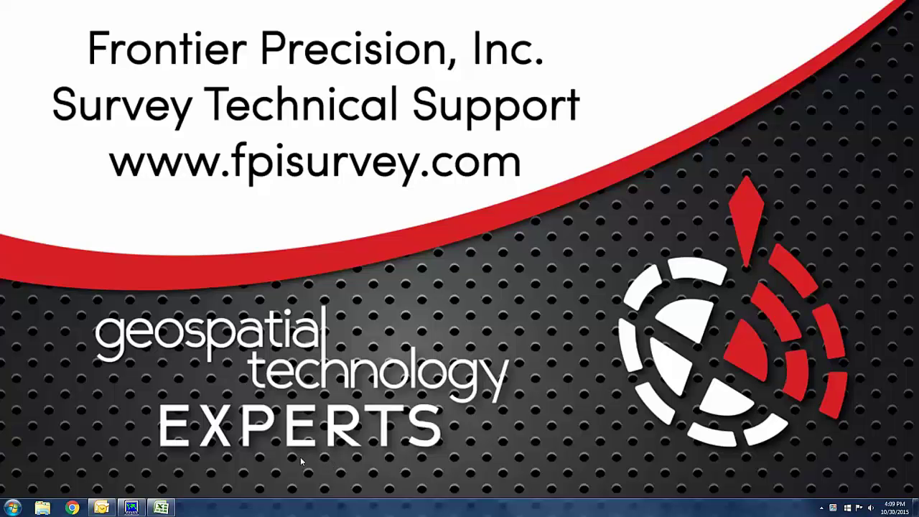
Step: Review the waypoint names, coordinates and heights in Waypoints.csv in Excel
left_click(171, 507)
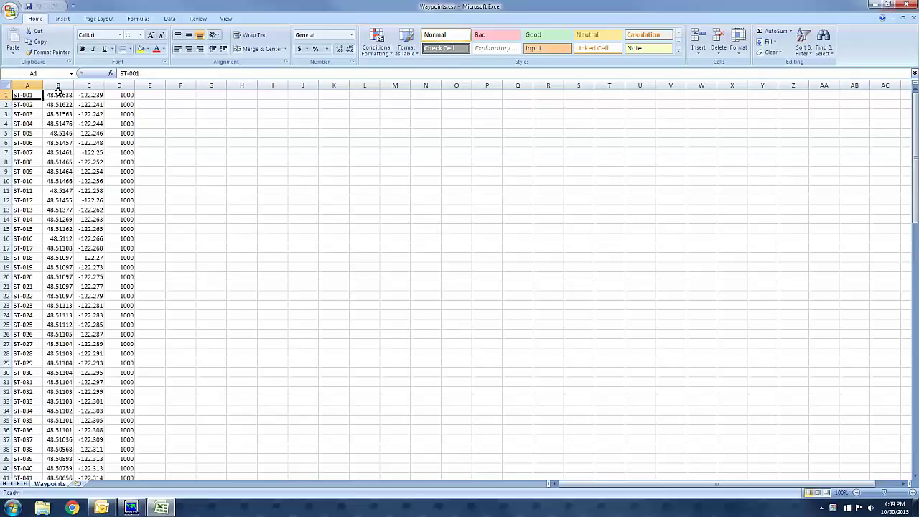
left_click(874, 5)
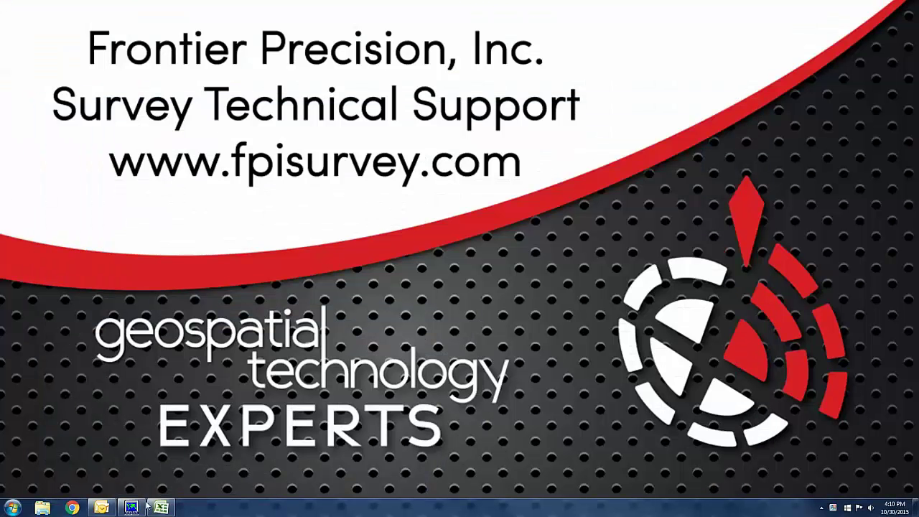
Step: Switch to GPS Pathfinder Office and confirm DD.ddd° as the Lat/Long format in the display style settings
left_click(164, 459)
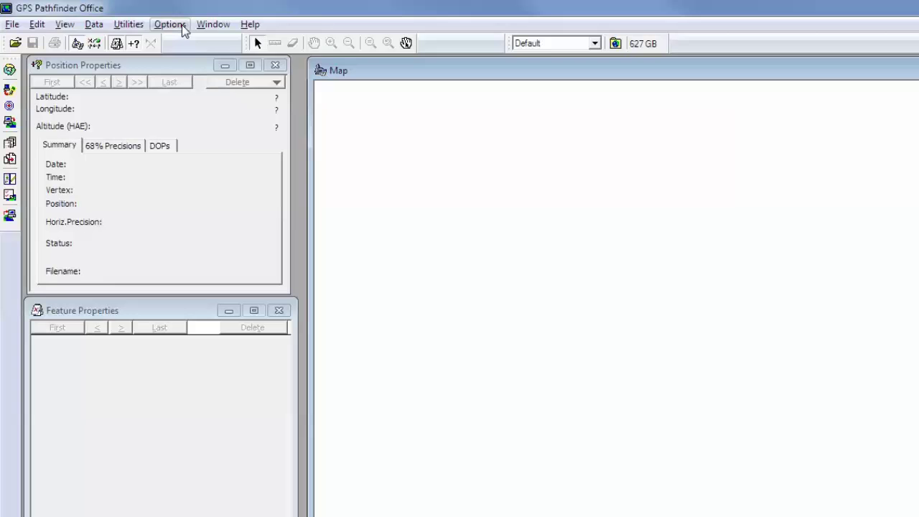
left_click(114, 18)
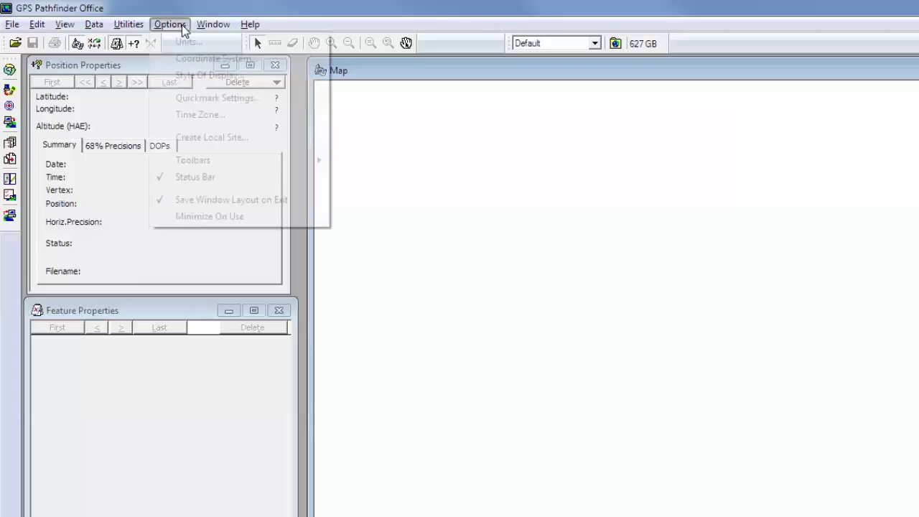
left_click(207, 75)
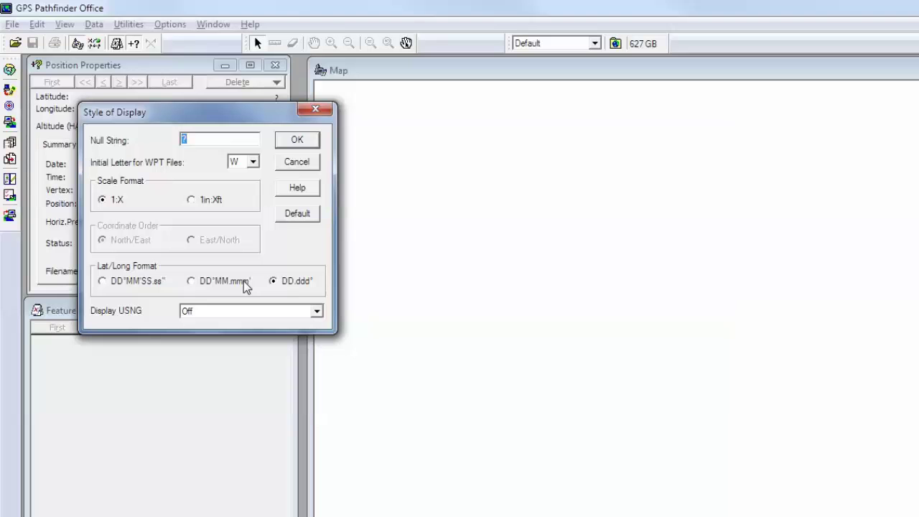
left_click(298, 140)
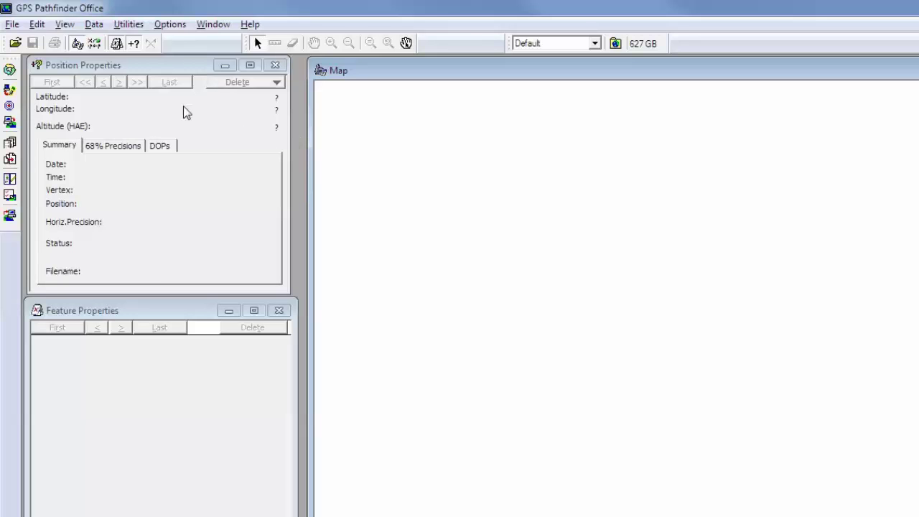
Step: Open the ASCII import for waypoints
left_click(15, 29)
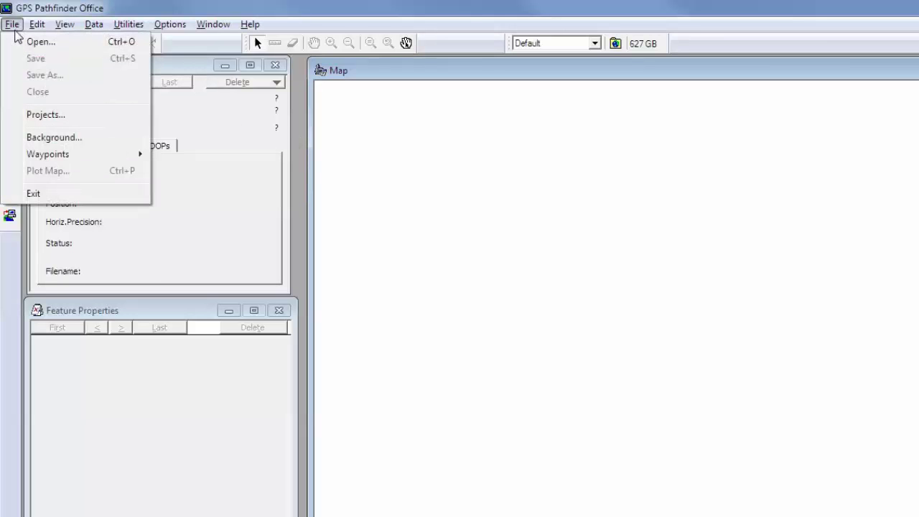
mouse_move(51, 160)
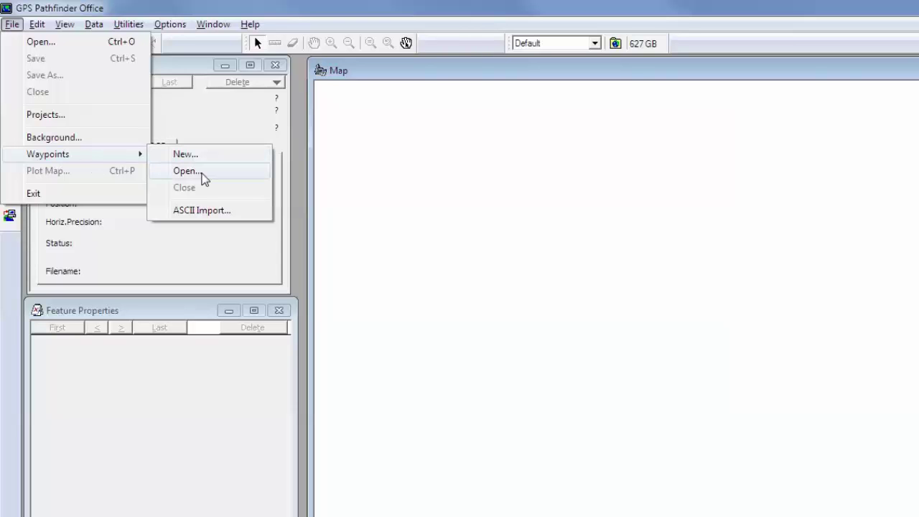
left_click(223, 212)
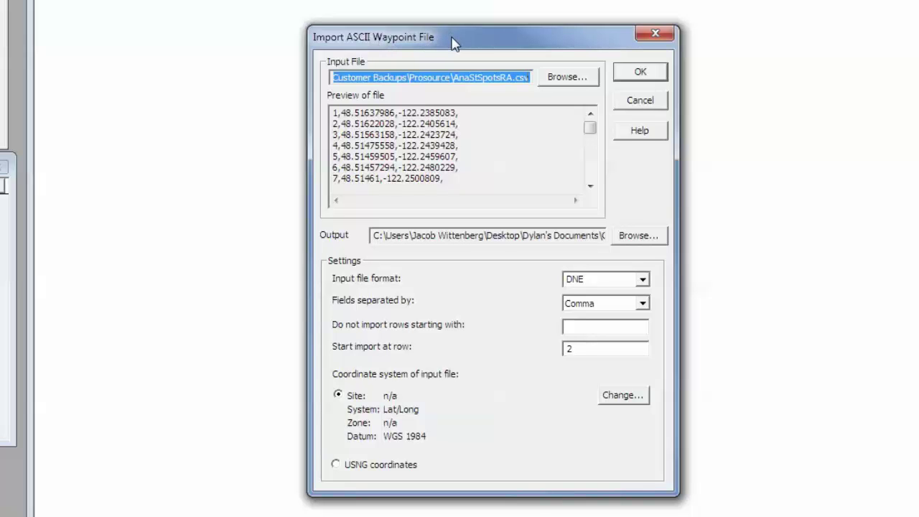
Step: Try to load Waypoints.csv from the Desktop as the import's input file
left_click(567, 79)
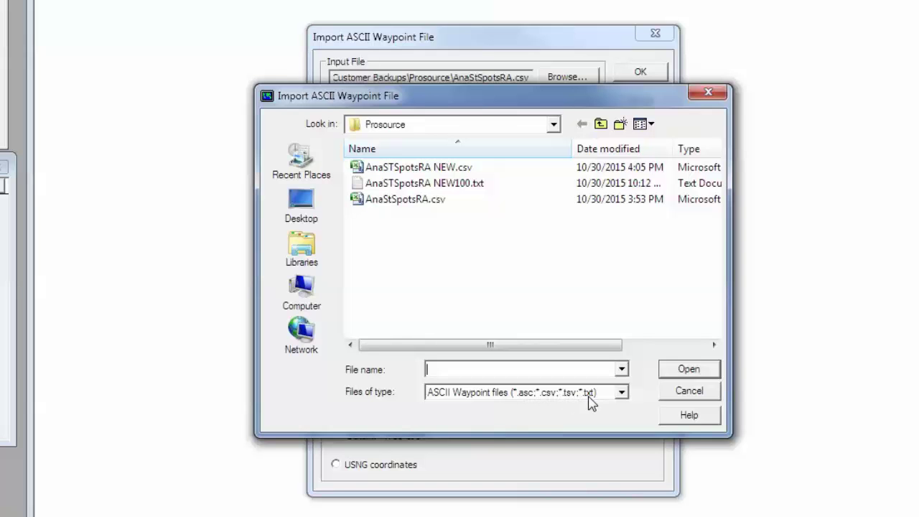
left_click(301, 214)
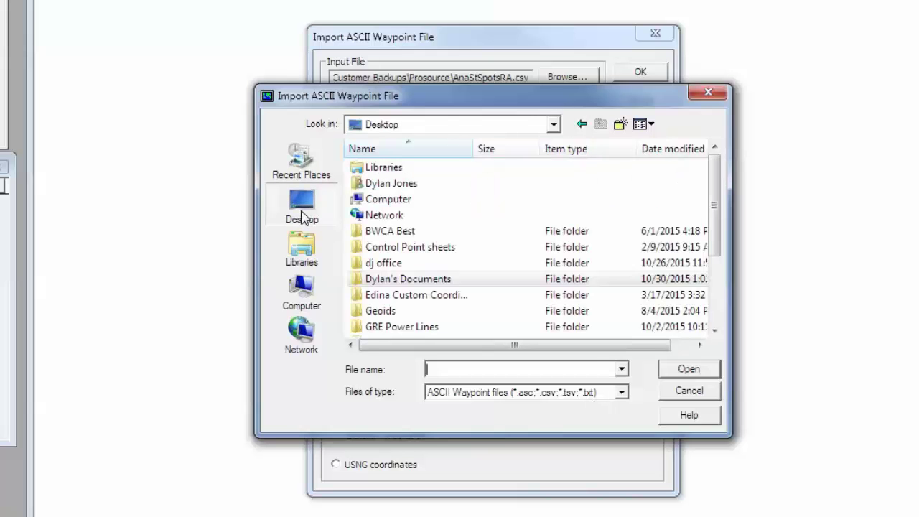
left_click(428, 300)
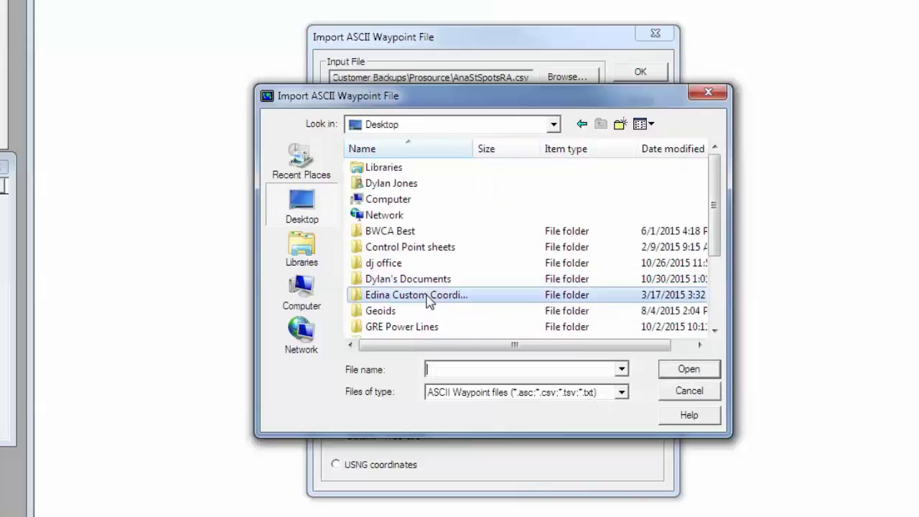
scroll(431, 302, "down", 3)
left_click(408, 330)
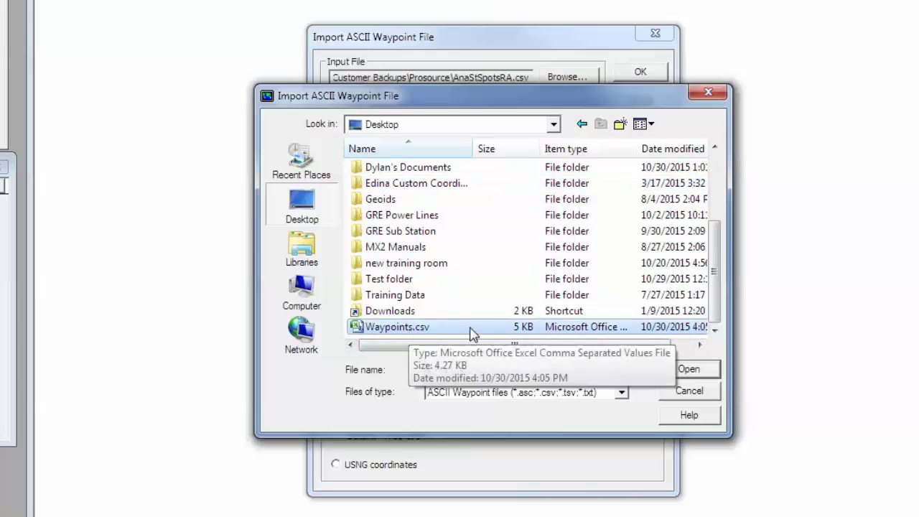
left_click(691, 374)
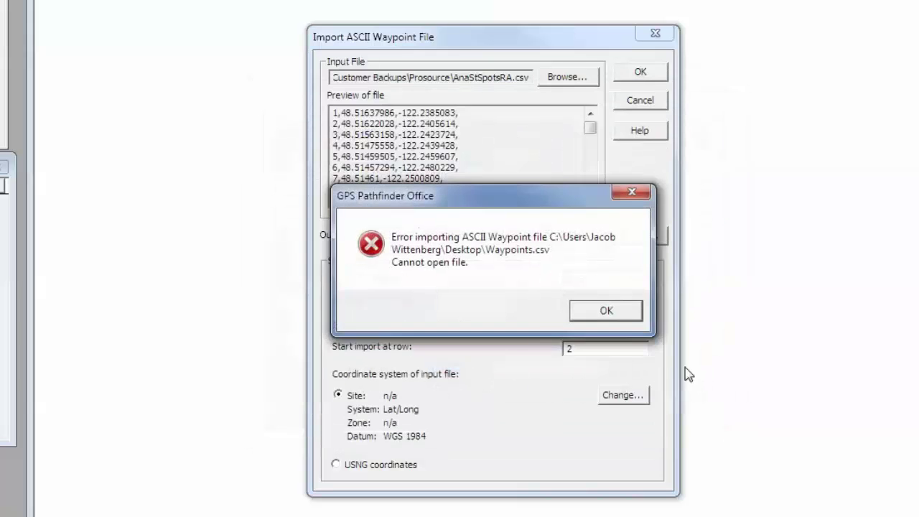
left_click(605, 311)
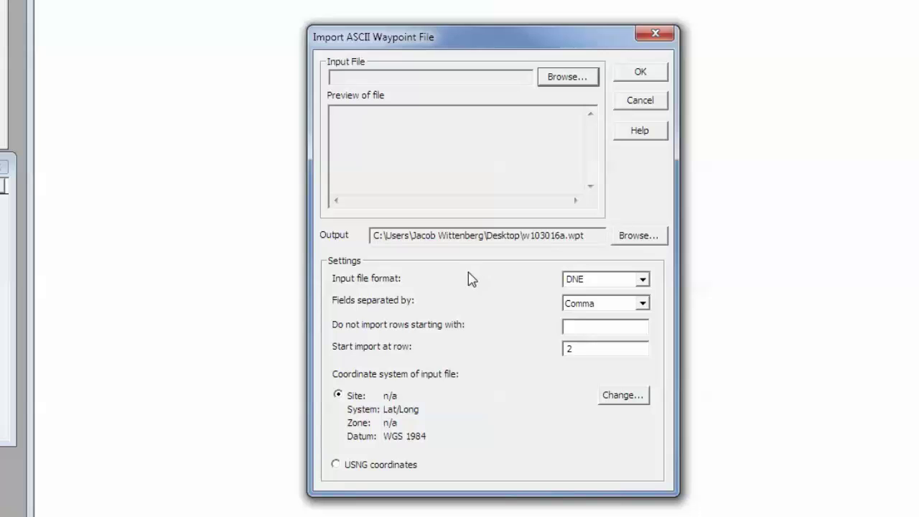
Step: Retry loading the Desktop file Waypoints.csv into the waypoint import
left_click(565, 77)
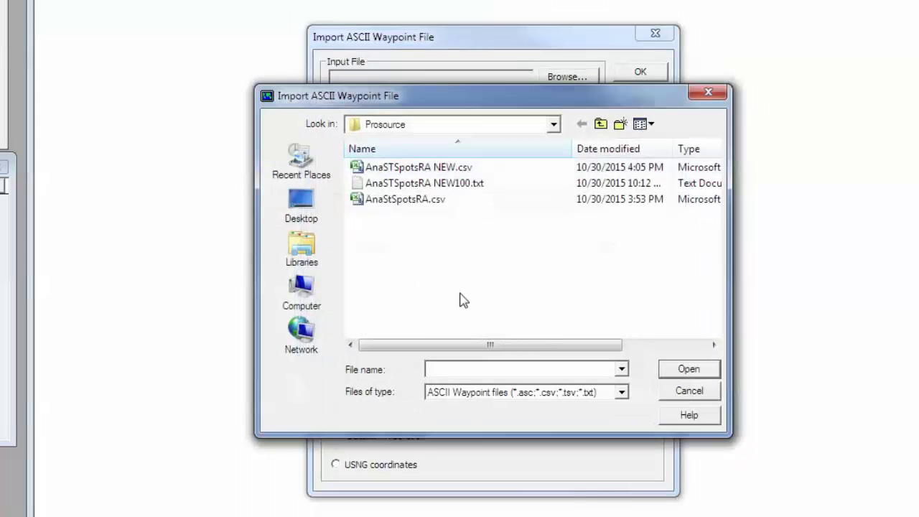
left_click(299, 212)
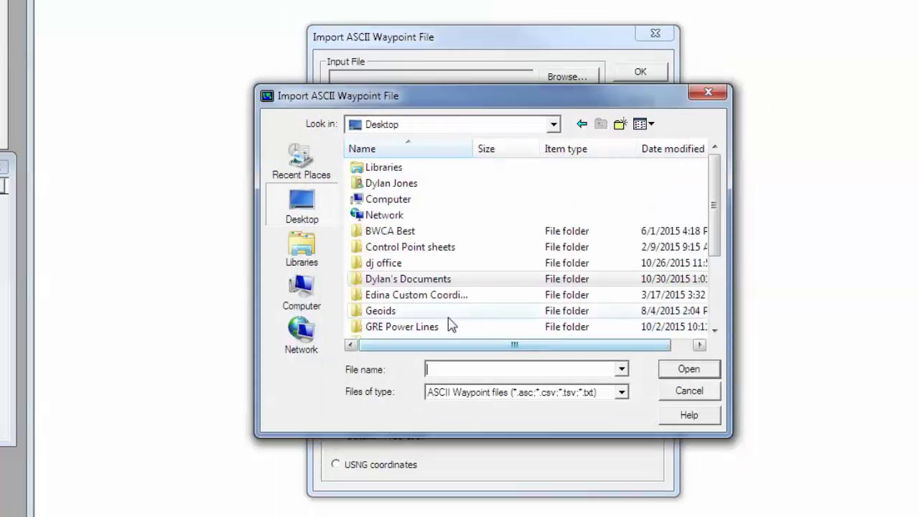
scroll(448, 319, "down", 1)
scroll(448, 322, "down", 2)
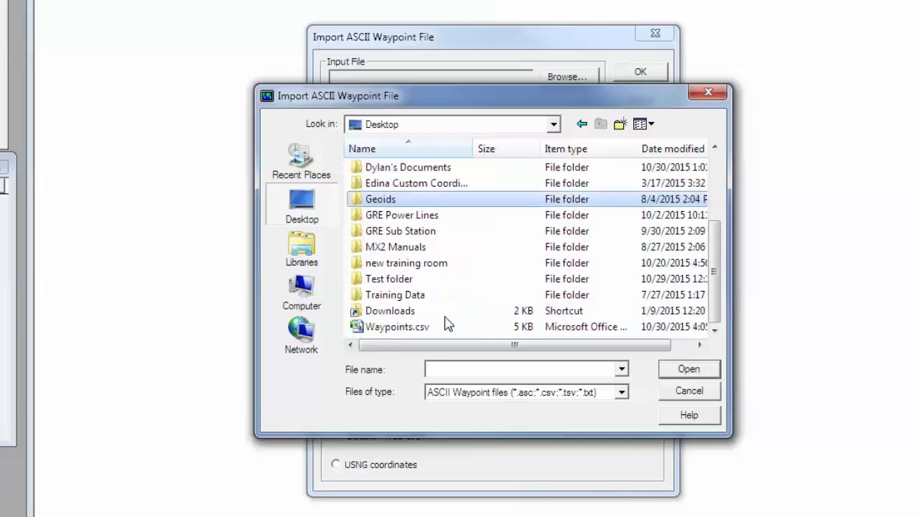
double_click(408, 331)
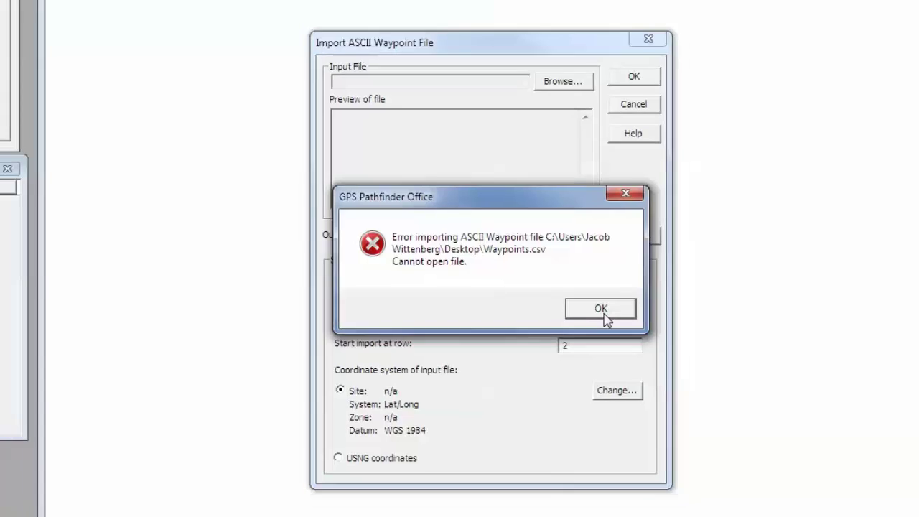
left_click(600, 308)
Step: Switch to Excel and close it to release the open Waypoints.csv file
left_click(161, 508)
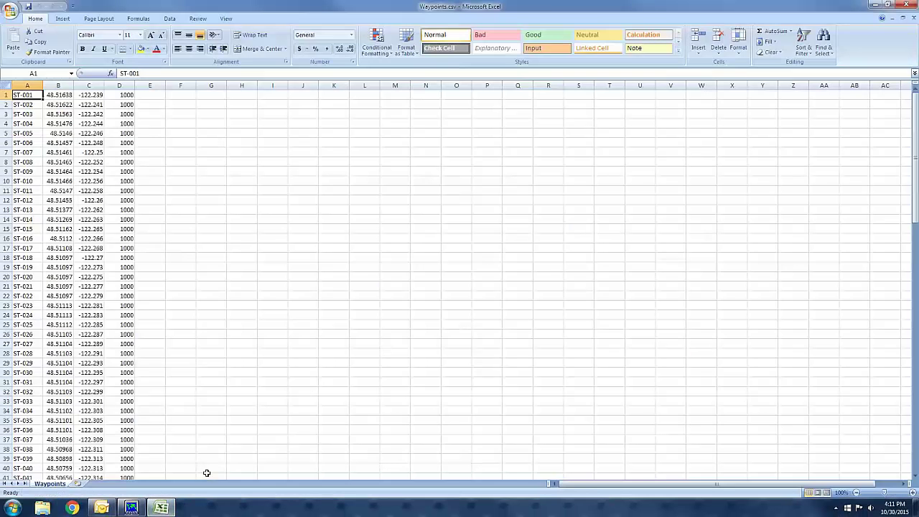
left_click(910, 7)
Step: Load Waypoints.csv from the Desktop as the input file of the ASCII waypoint import in GPS Pathfinder Office
left_click(579, 77)
left_click(294, 208)
scroll(510, 311, "down", 3)
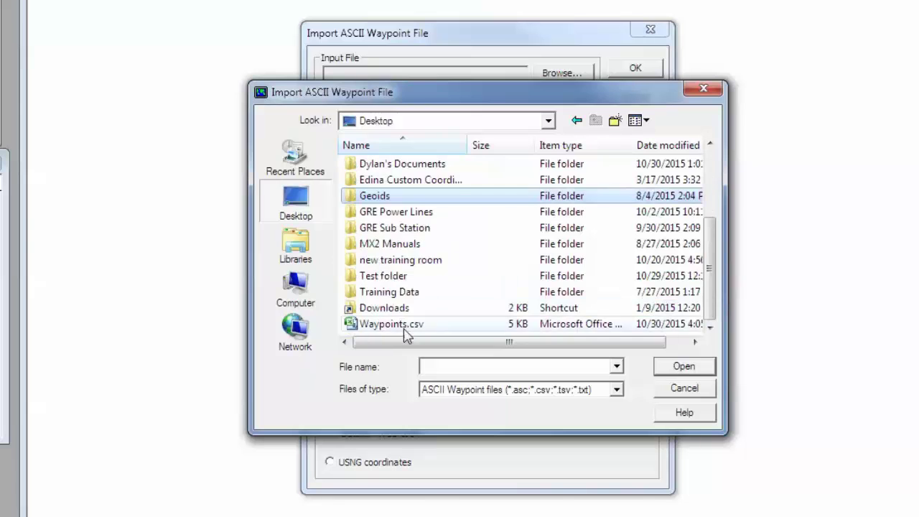
left_click(393, 324)
left_click(684, 366)
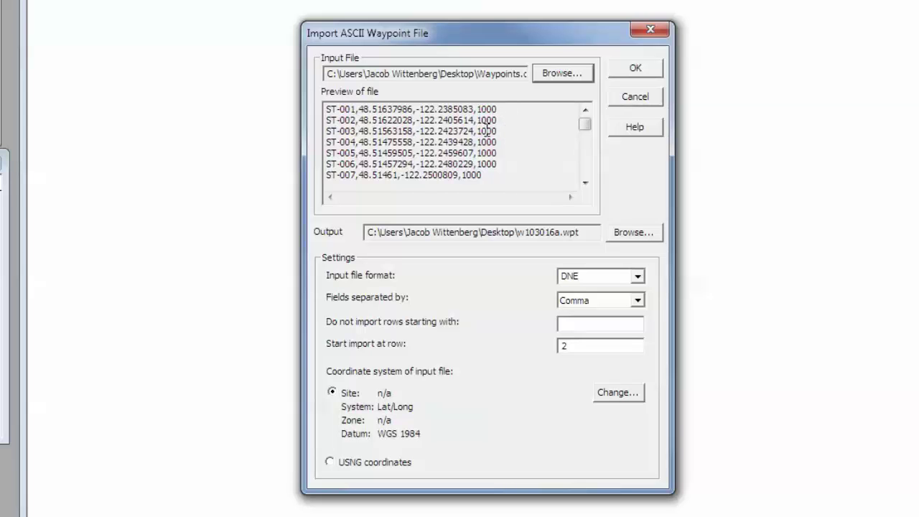
Step: Set the import's output to a new waypoint file named Waypoints on the Desktop
left_click(621, 241)
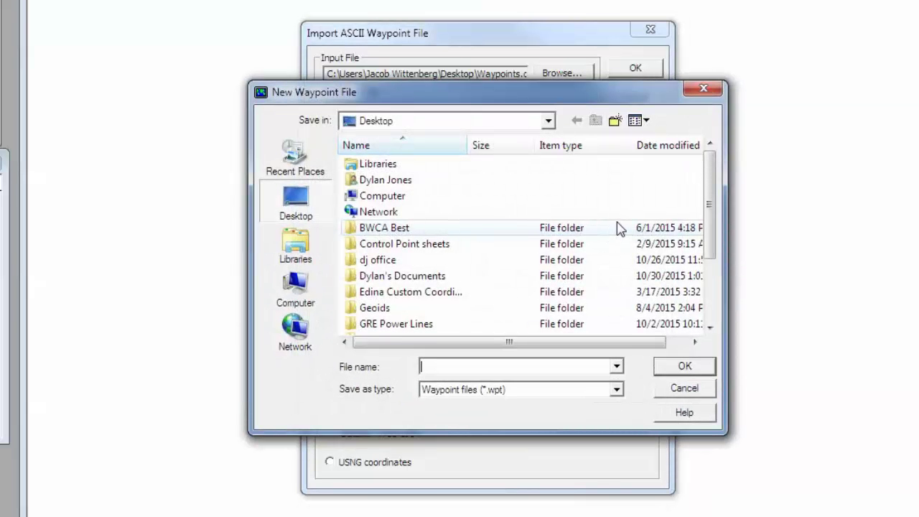
left_click(307, 215)
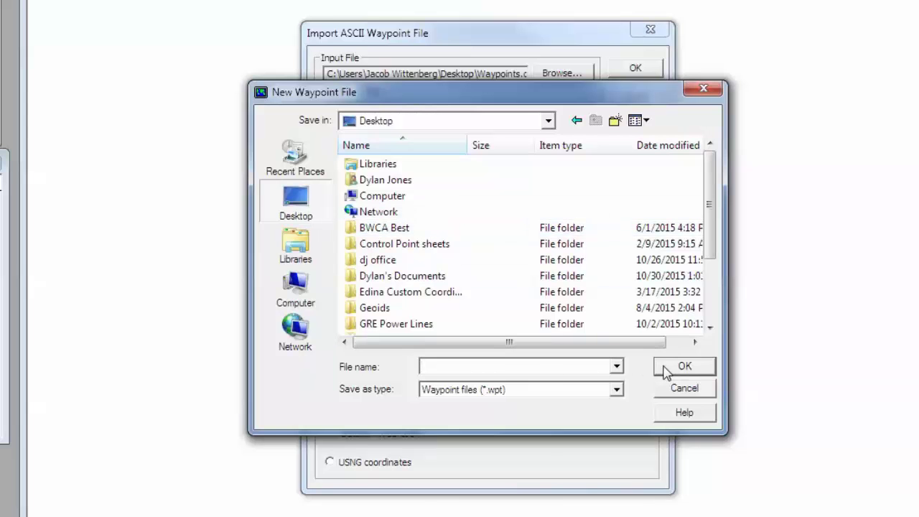
type("Way")
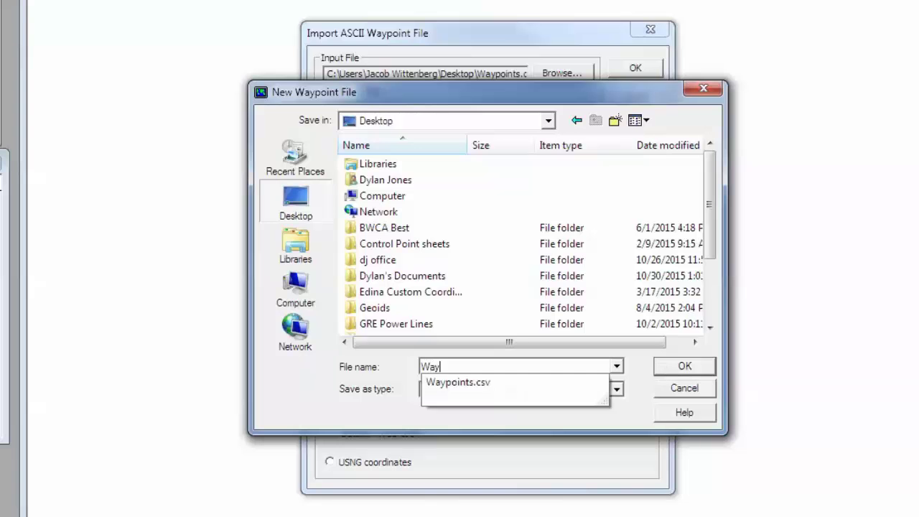
type("points")
left_click(703, 372)
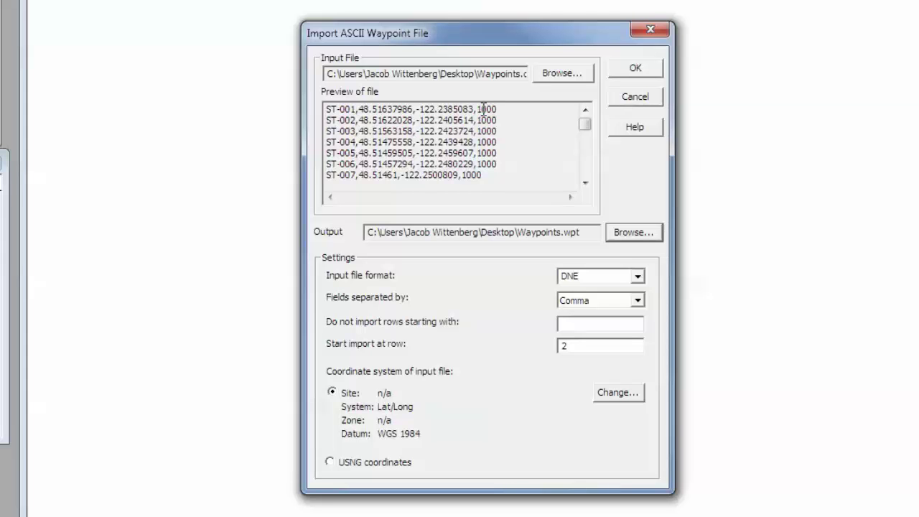
Step: Set the input file format to DNEZ
left_click(637, 277)
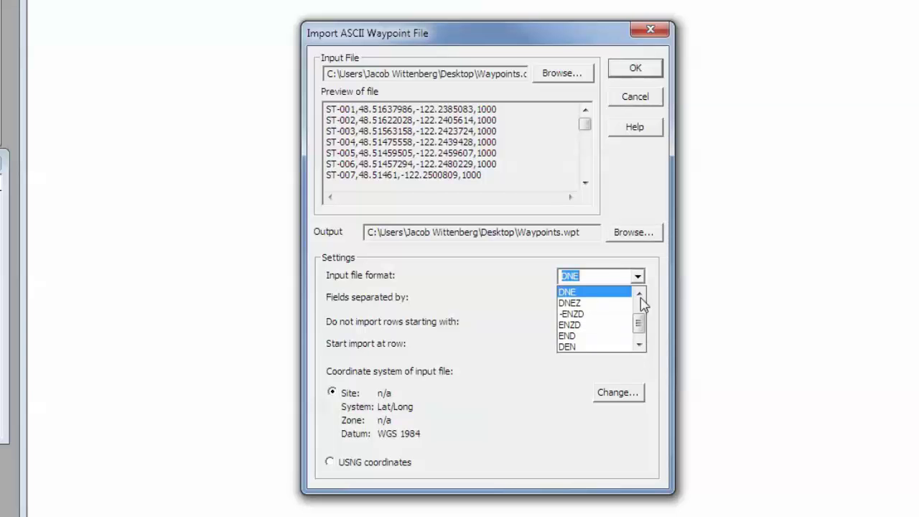
left_click_drag(642, 327, 640, 316)
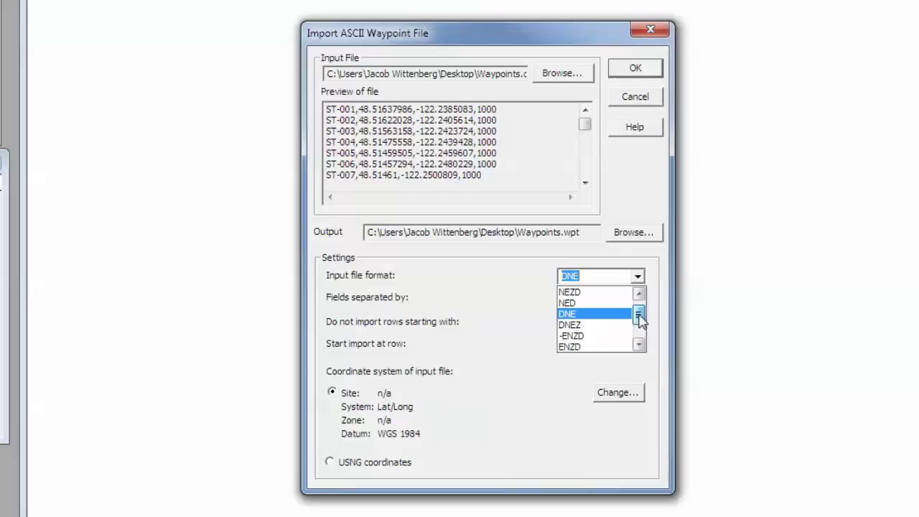
left_click(578, 329)
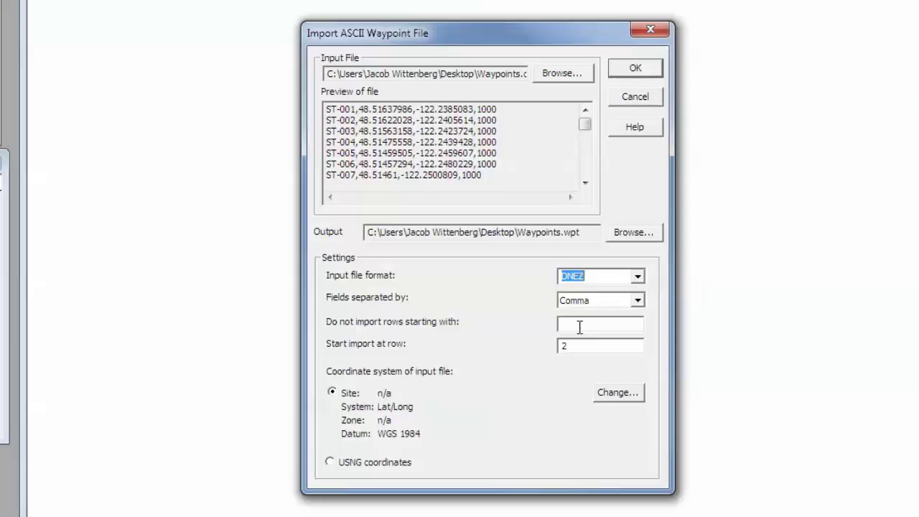
Step: Consult the ASCII Import help topic about the import settings
left_click(634, 130)
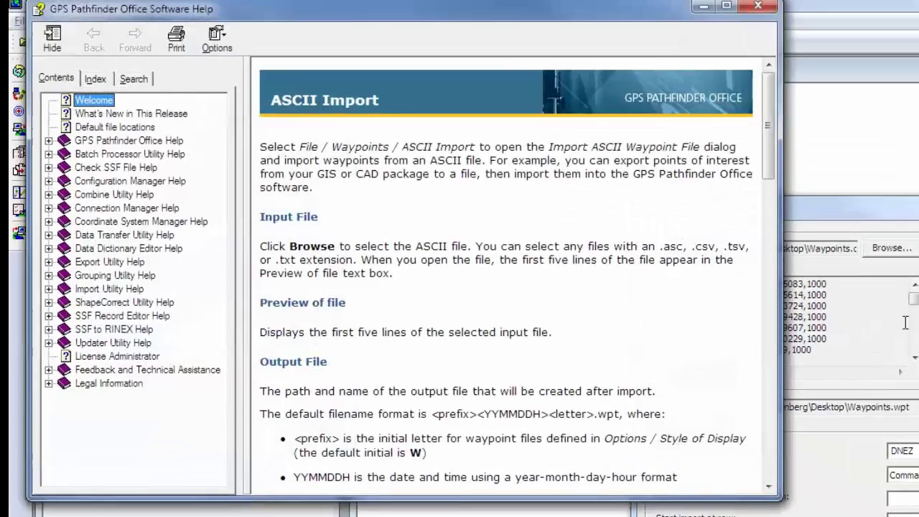
scroll(562, 402, "down", 2)
scroll(563, 402, "down", 4)
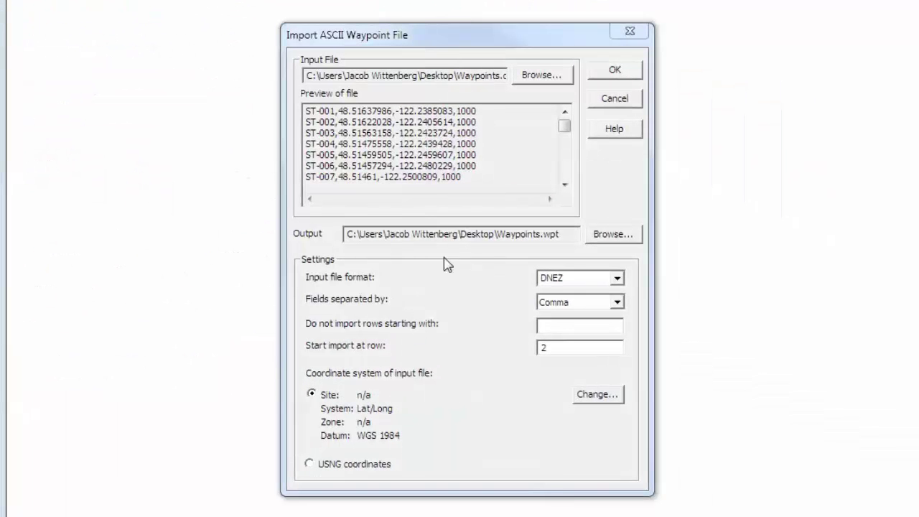
left_click(325, 305)
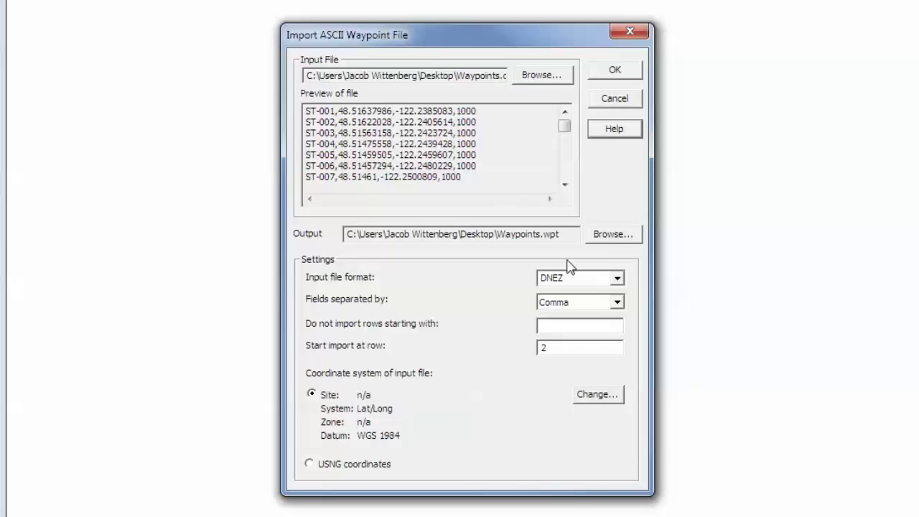
Step: Check the available field separators while keeping Comma, and set the import to start at row 1
left_click(616, 302)
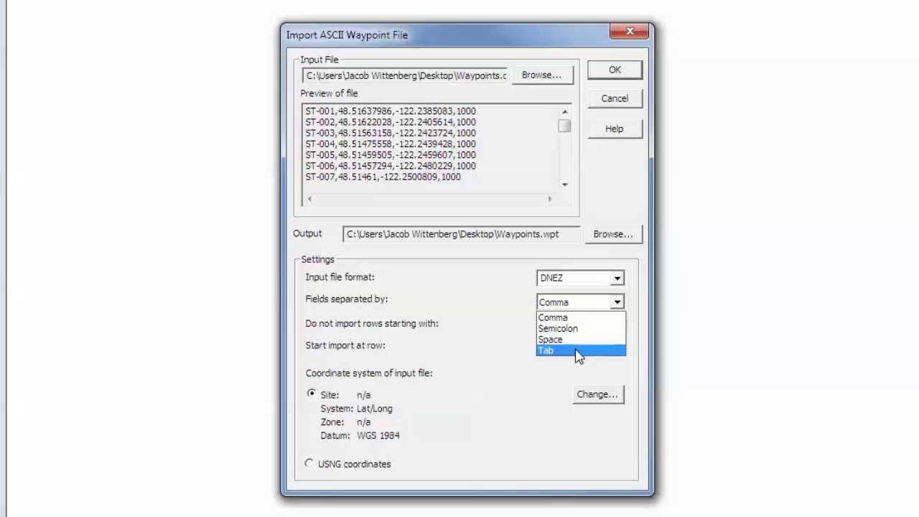
left_click(505, 307)
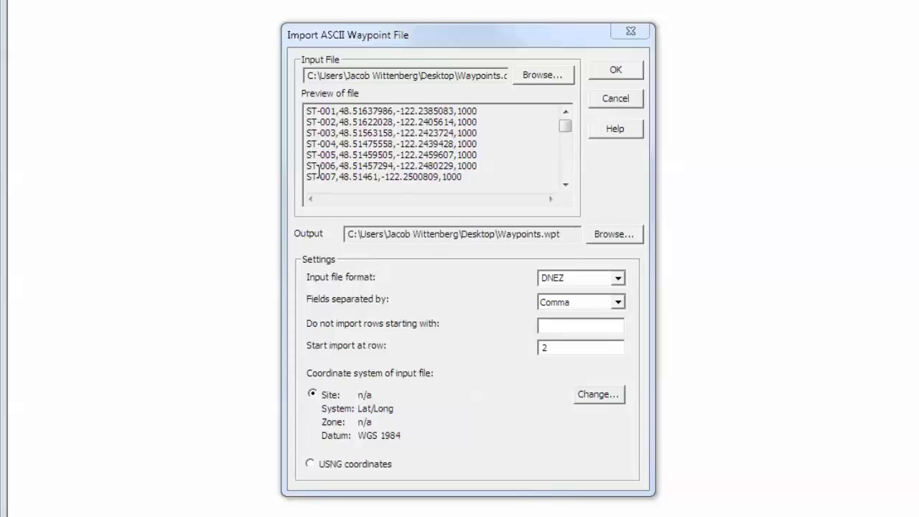
left_click(571, 347)
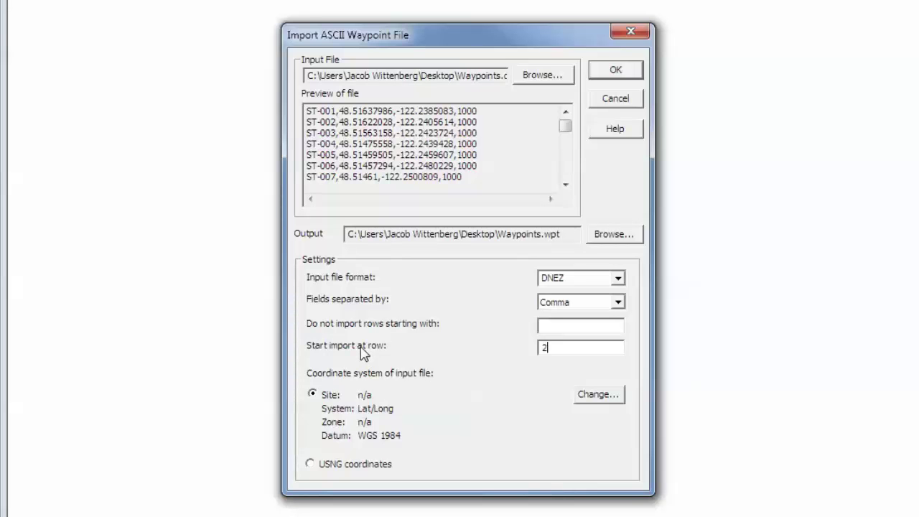
left_click_drag(560, 348, 543, 347)
type("1")
Step: Try UTM as the coordinate system of the input file
left_click(600, 397)
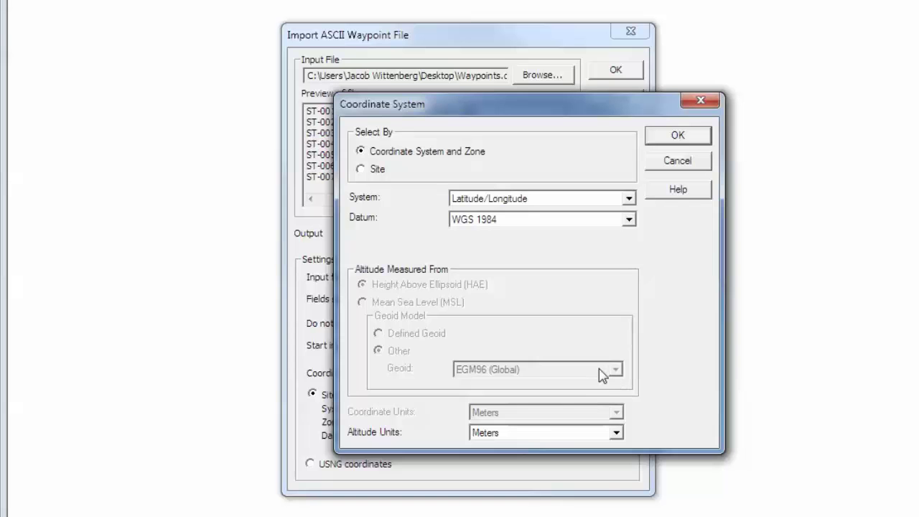
left_click(527, 204)
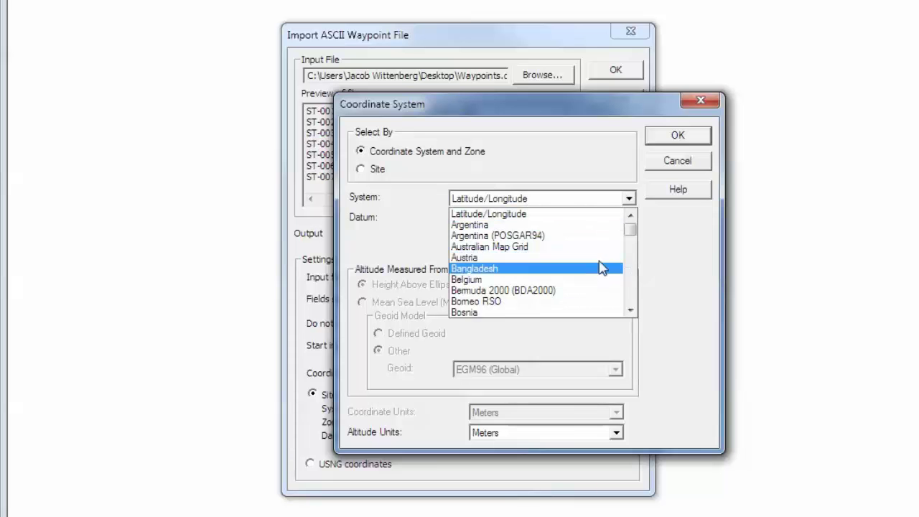
left_click(633, 250)
left_click_drag(634, 250, 631, 299)
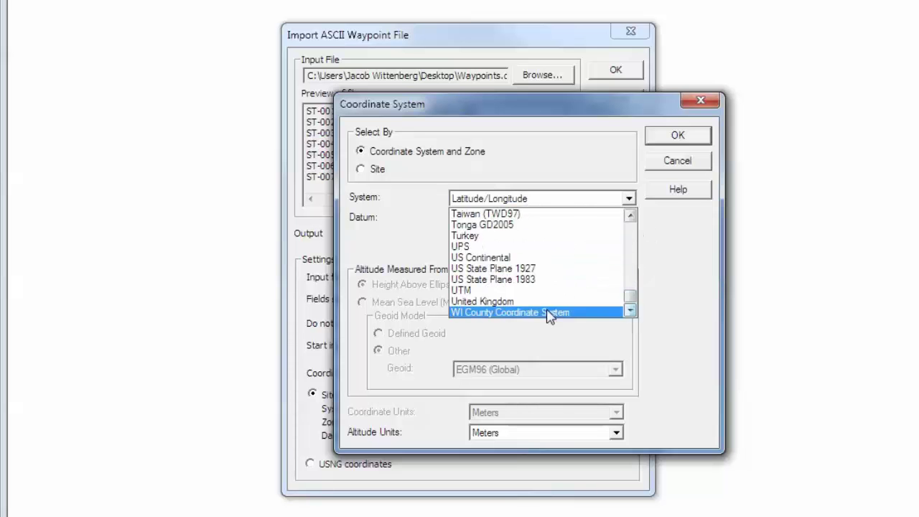
left_click(474, 291)
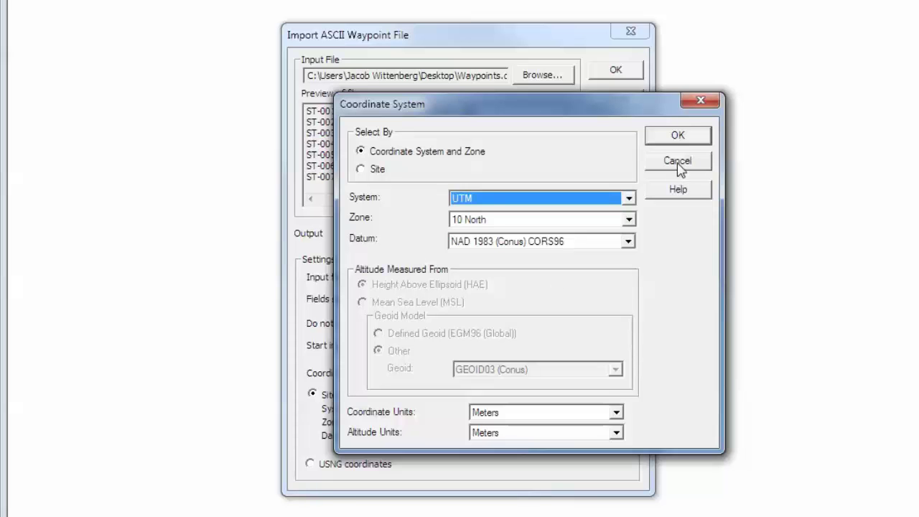
Step: Set the input file's coordinate system to Latitude/Longitude with the WGS 1984 datum and accept it
left_click(629, 199)
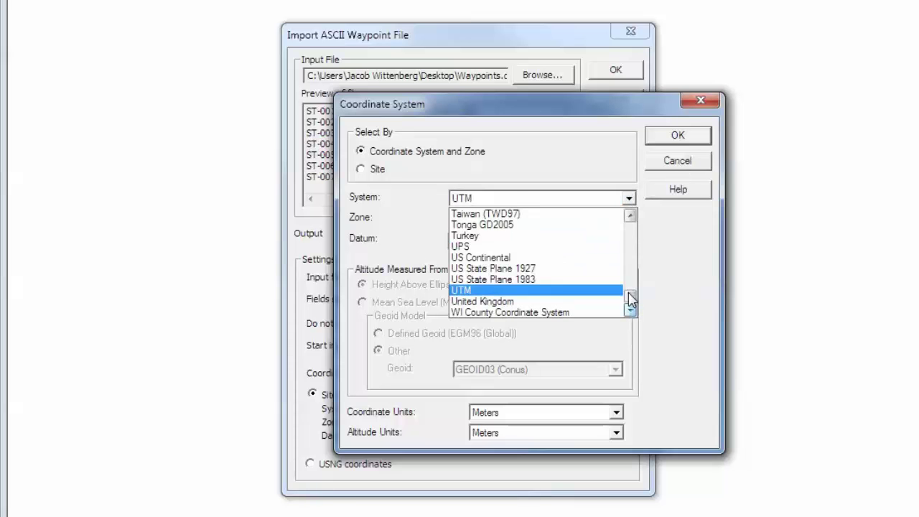
left_click_drag(630, 300, 634, 227)
left_click(472, 213)
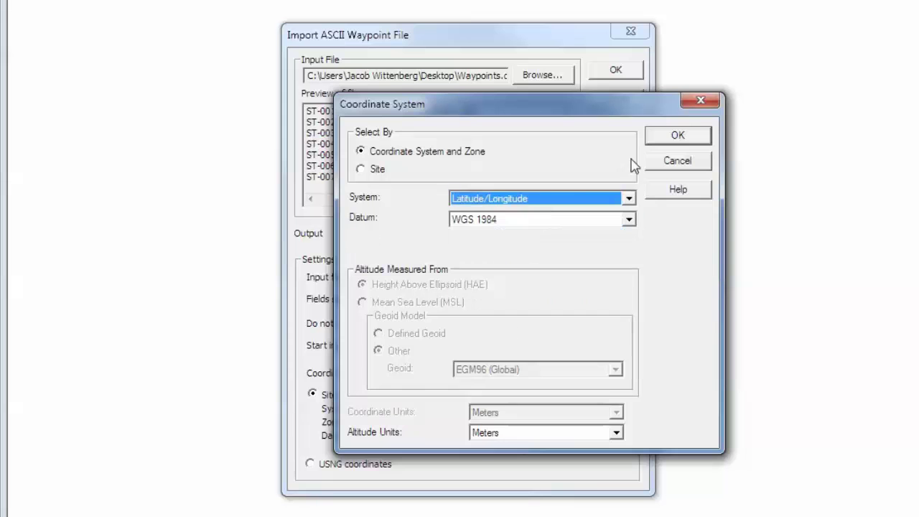
left_click(678, 135)
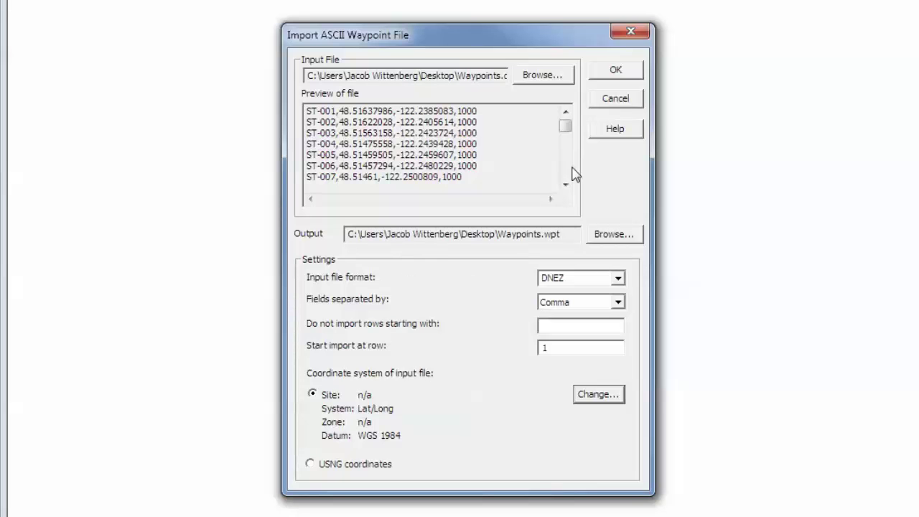
Step: Run the ASCII waypoint import and move the Waypoint Properties window clear of the plotted waypoints on the map
left_click(624, 72)
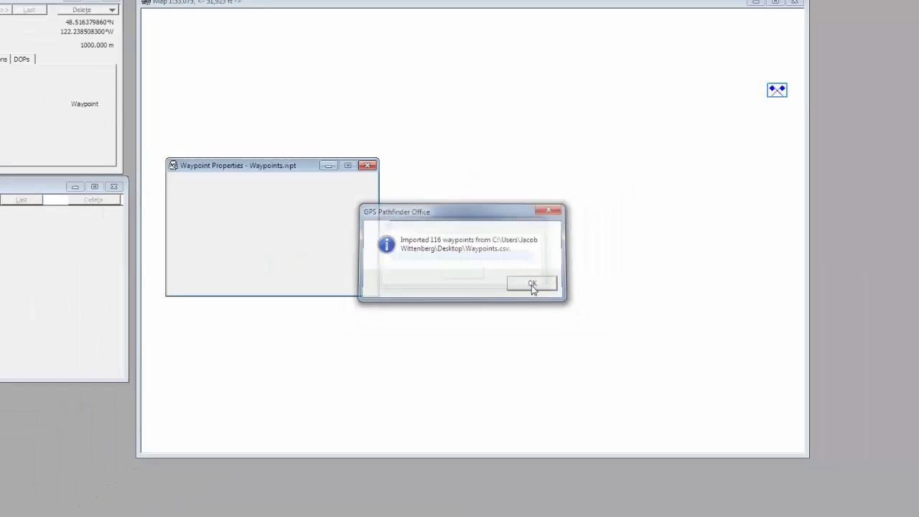
left_click(568, 305)
left_click_drag(320, 181, 320, 95)
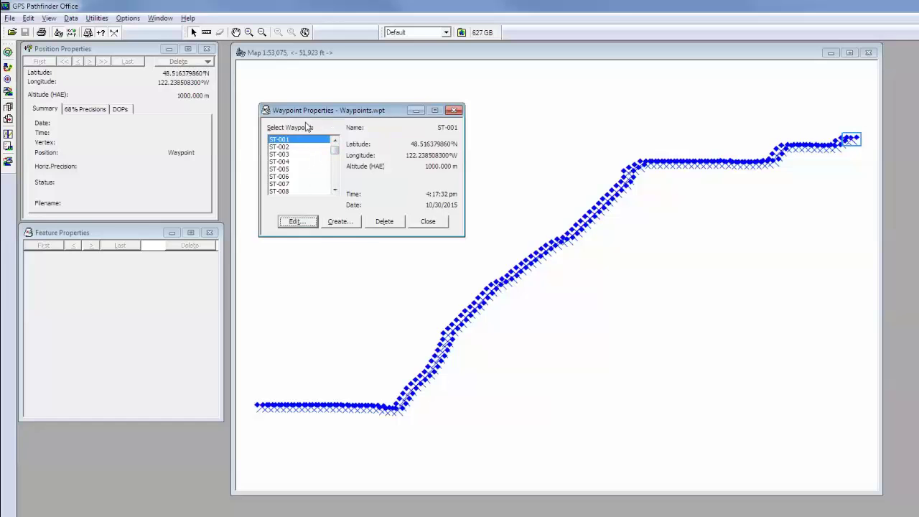
Step: Inspect the editable properties of waypoint ST-007 and save the imported waypoints to Waypoints.wpt
left_click(285, 177)
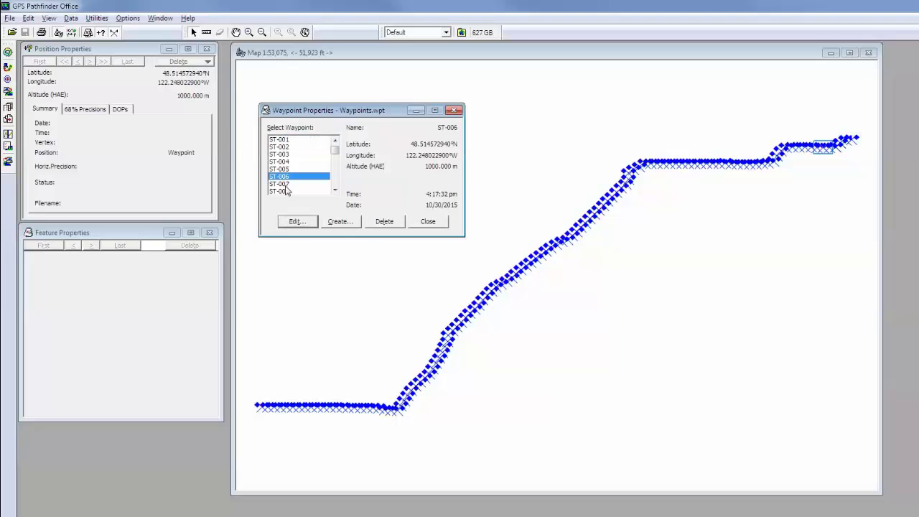
left_click(286, 185)
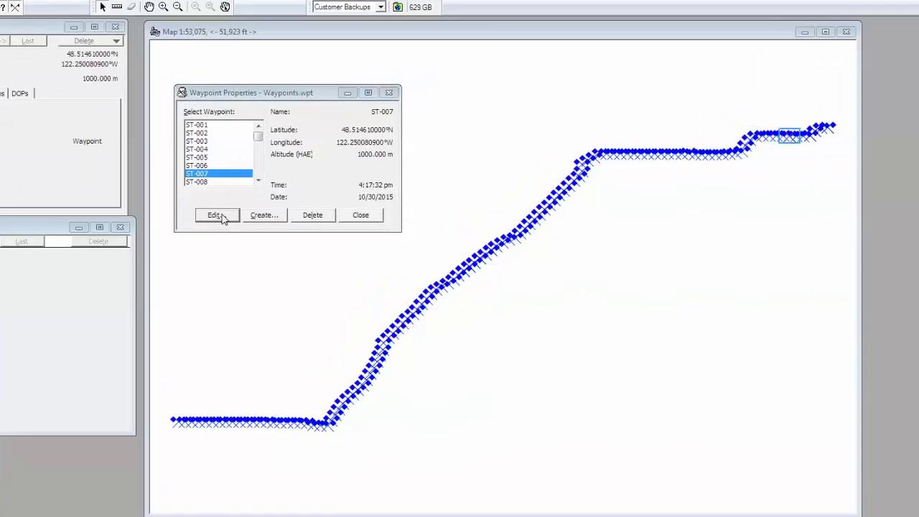
left_click(303, 224)
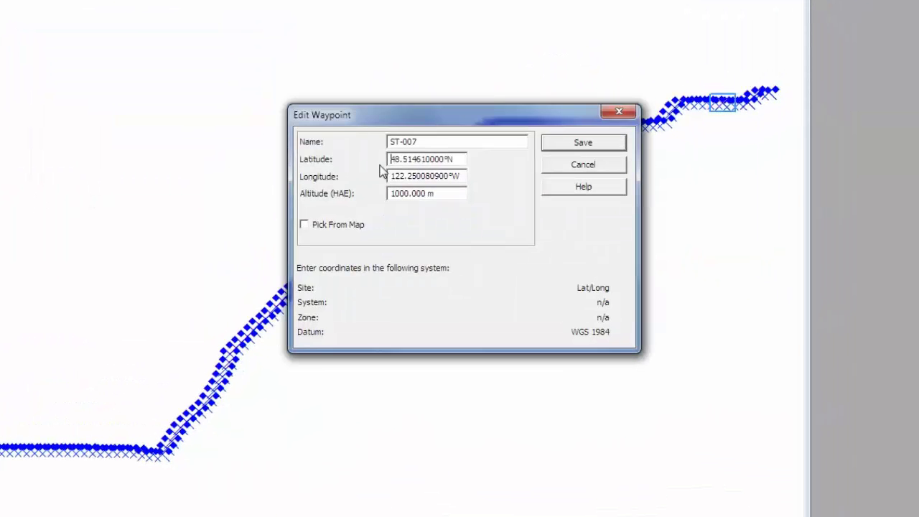
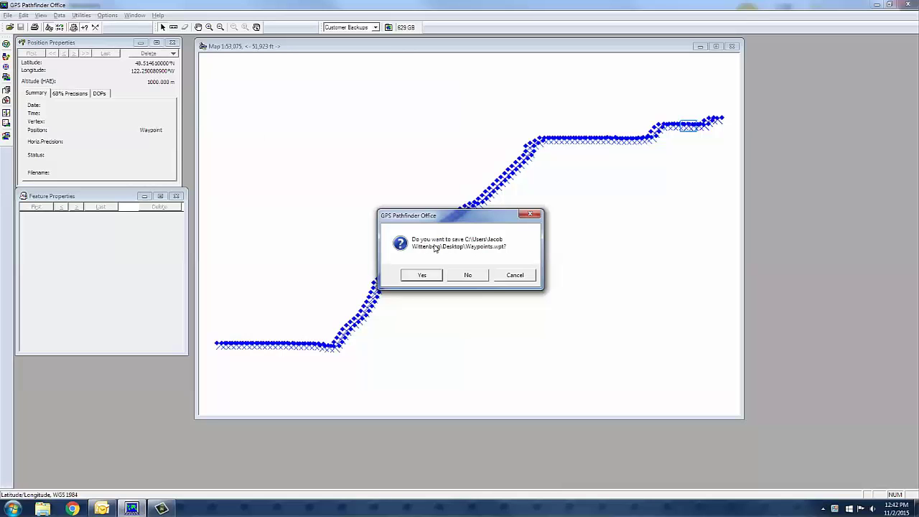
left_click(423, 276)
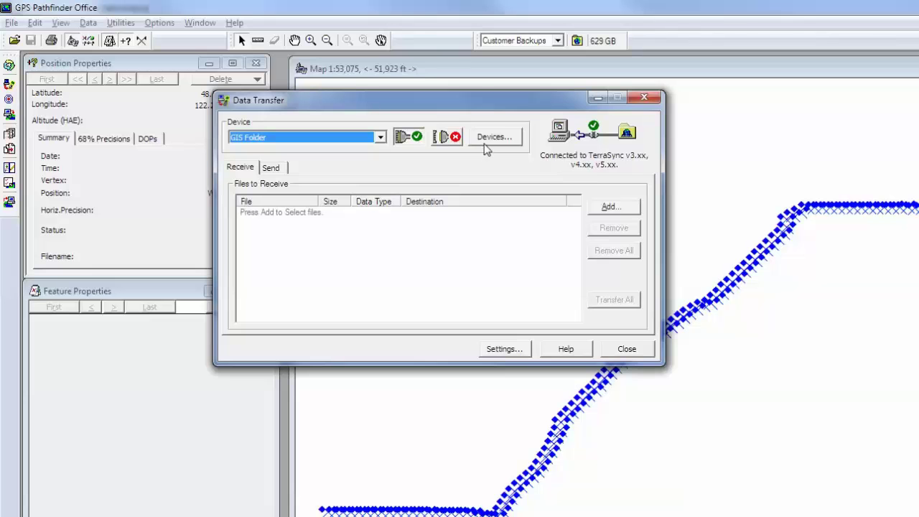
Step: Connect Data Transfer to the GIS Datalogger on Windows Mobile device
left_click(381, 137)
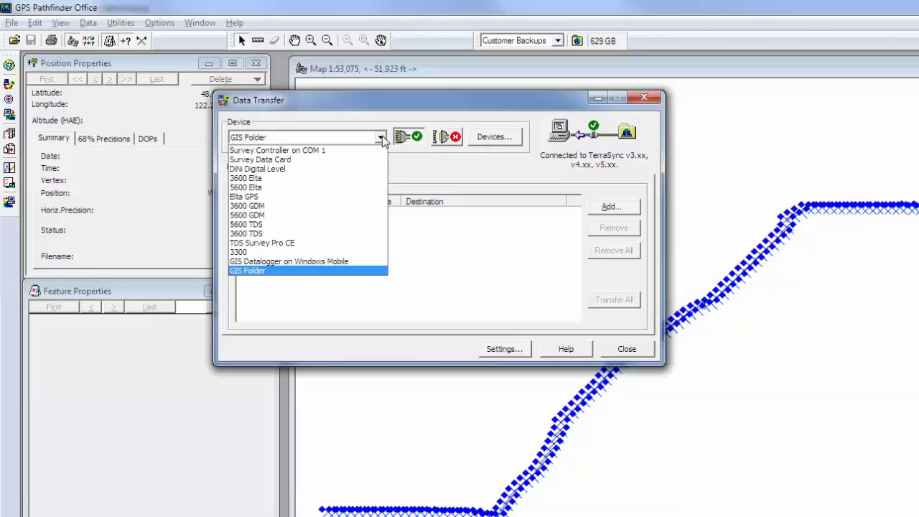
left_click(319, 262)
left_click(406, 143)
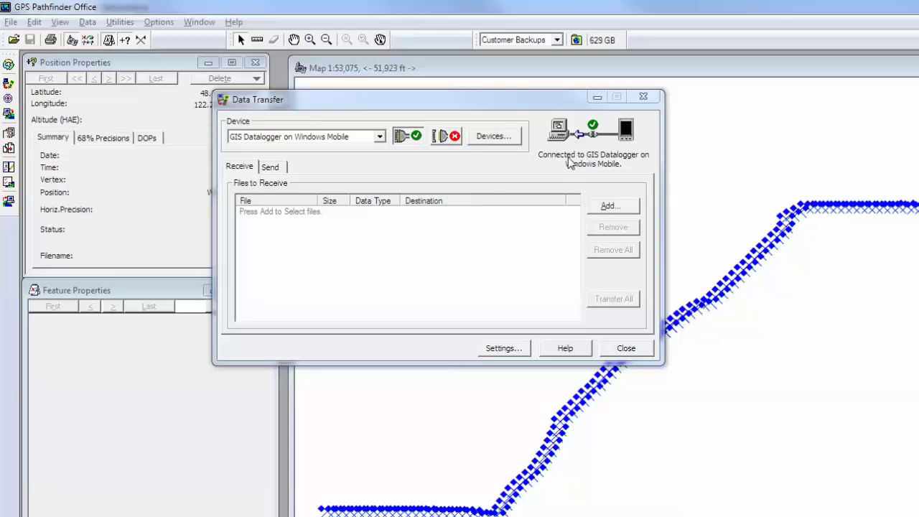
Step: Add the waypoint file Waypoints.wpt from the Desktop to the files to send and transfer it to the connected datalogger
left_click(272, 166)
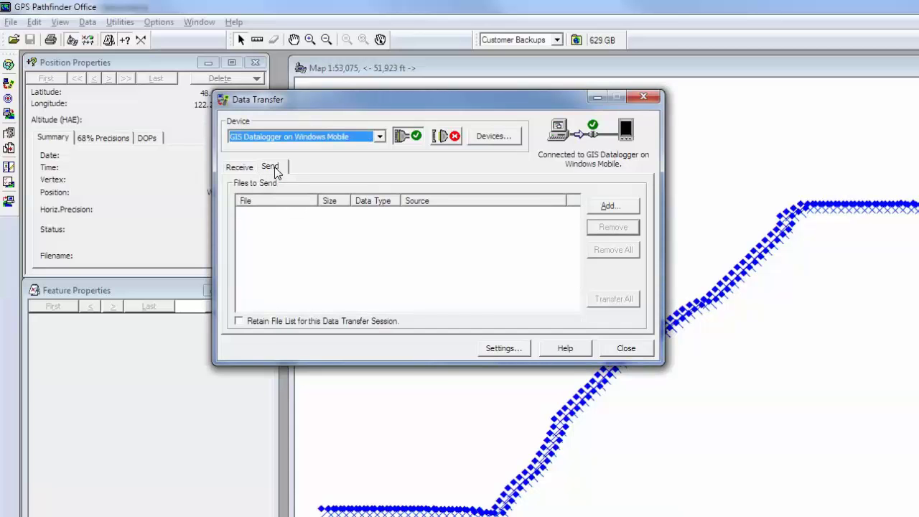
left_click(621, 207)
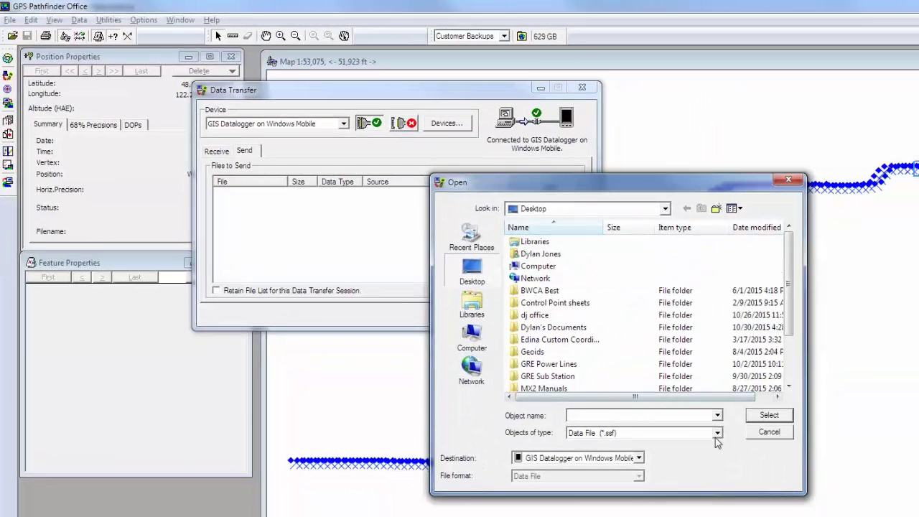
left_click(717, 433)
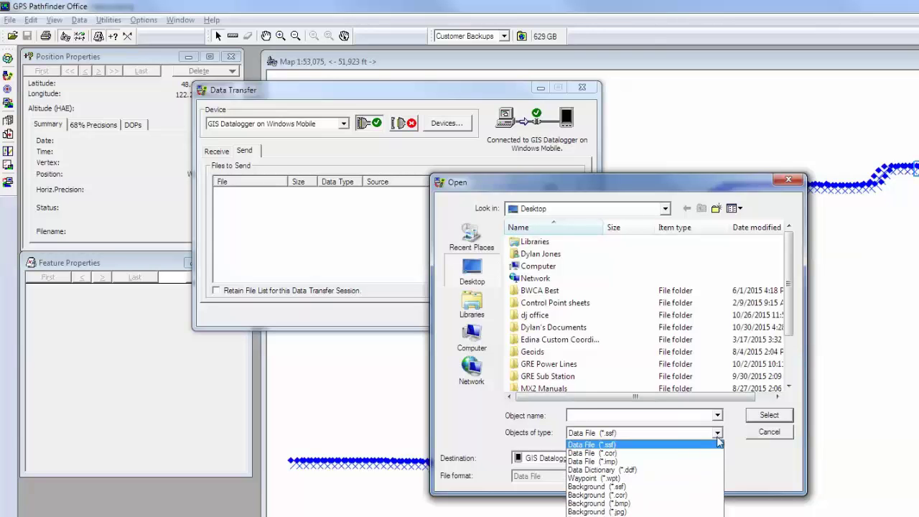
left_click(621, 480)
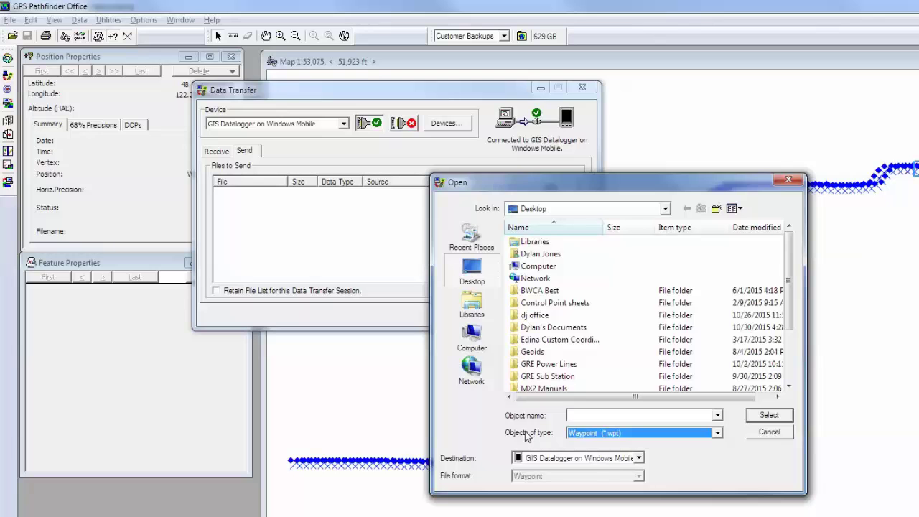
left_click_drag(789, 291, 789, 341)
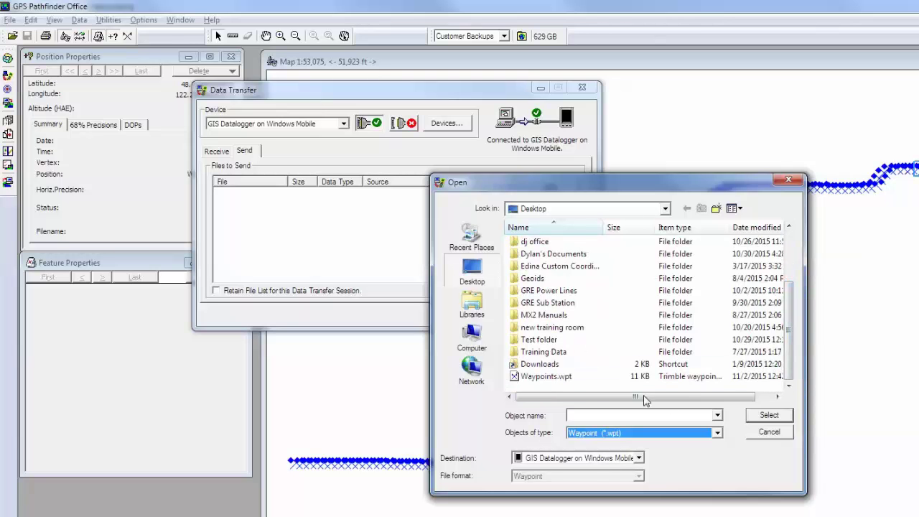
left_click(569, 378)
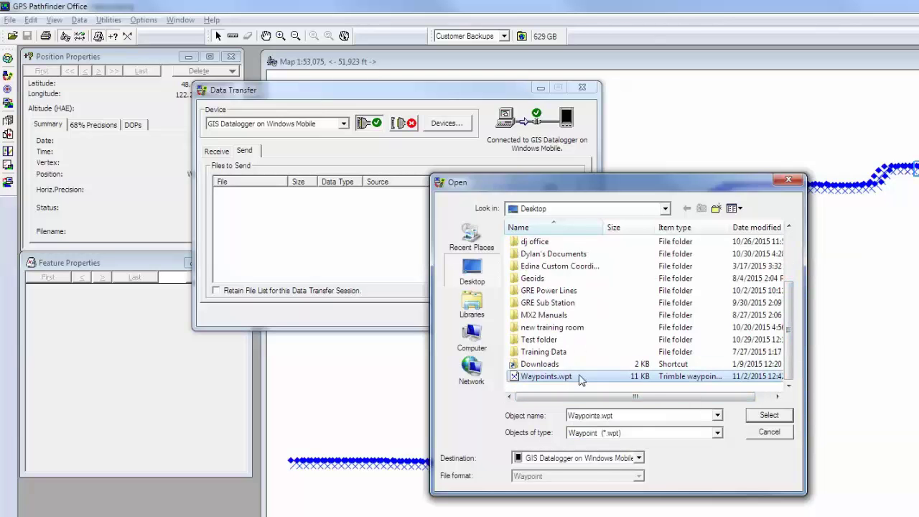
left_click(770, 417)
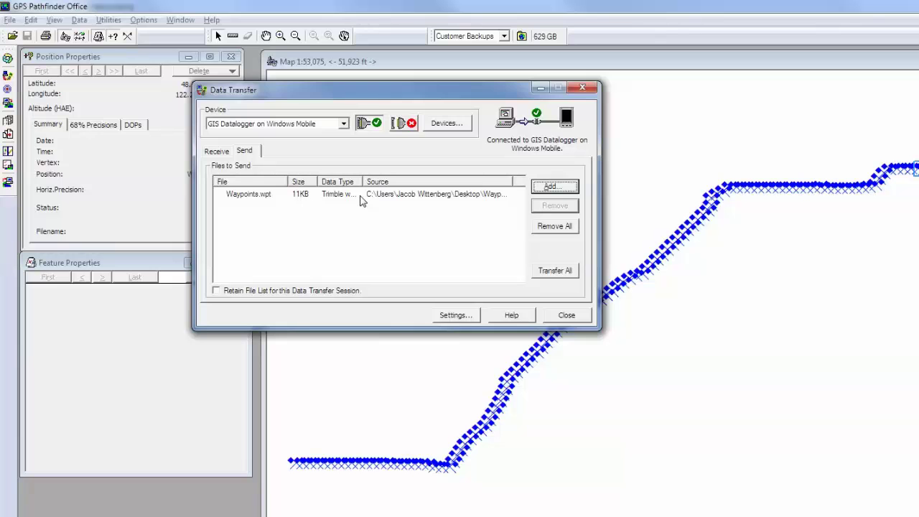
left_click(555, 271)
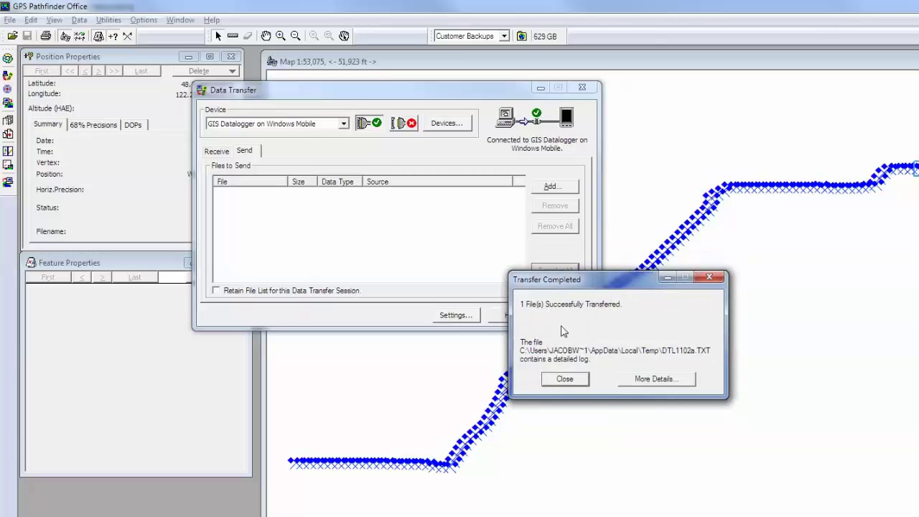
left_click(574, 380)
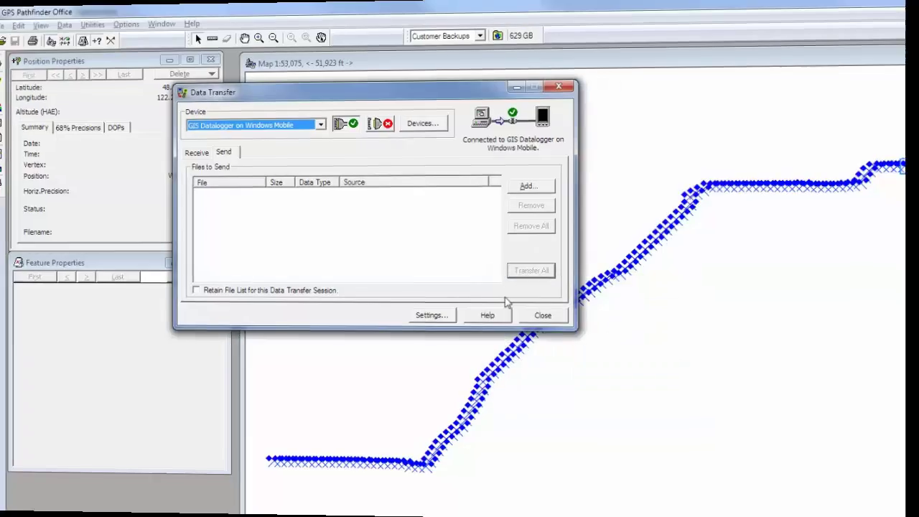